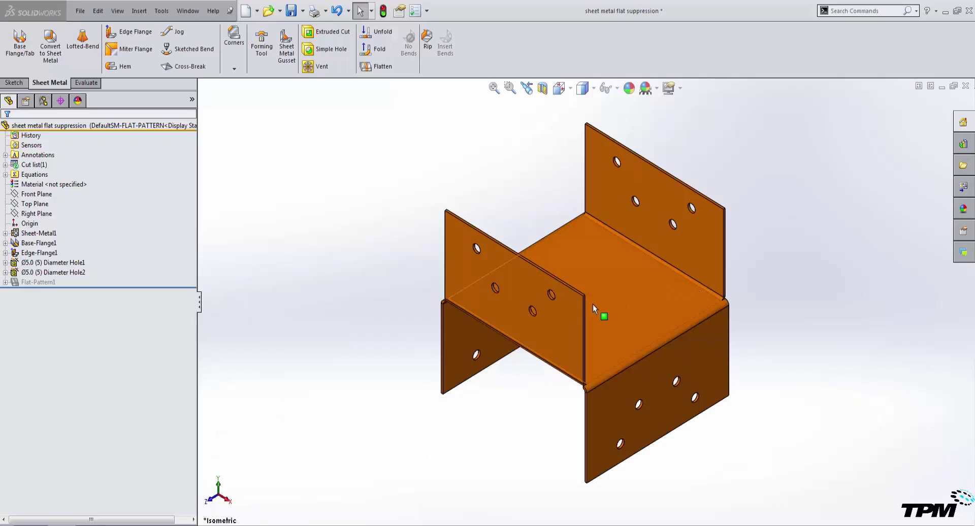
# Orbit the folded four-flange bracket to view it from another angle
pyautogui.moveTo(592, 303); pyautogui.dragTo(575, 244, button='middle')
# Make a drawing from the part using the A-Scale_Landscape template
pyautogui.click(257, 10)
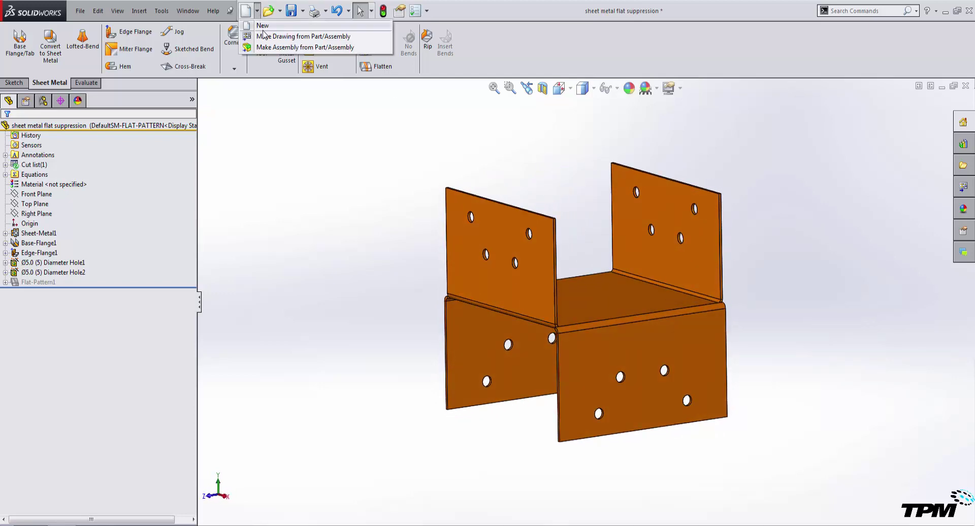
pyautogui.click(294, 38)
pyautogui.click(404, 235)
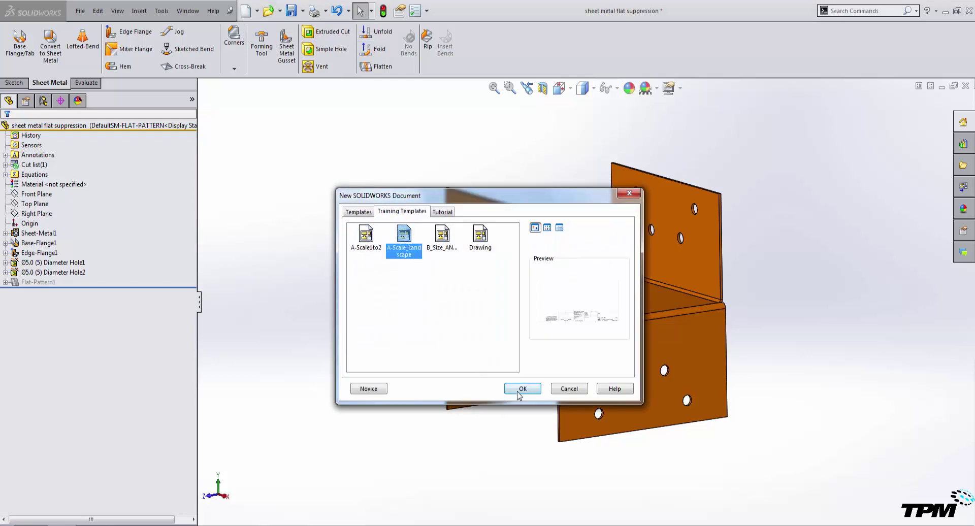
pyautogui.click(533, 389)
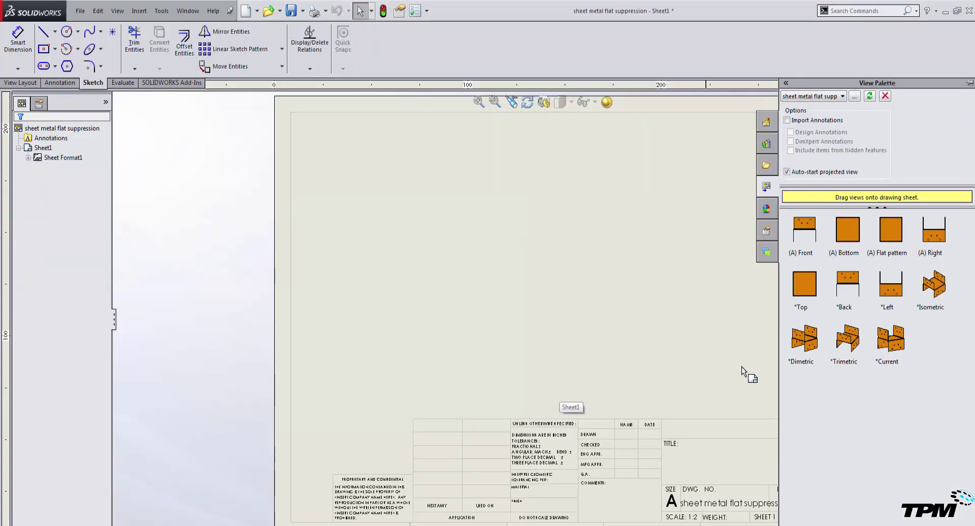
# Place an isometric view on the sheet, referencing the Default configuration
pyautogui.moveTo(939, 299)
pyautogui.mouseDown()
pyautogui.moveTo(477, 319)
pyautogui.moveTo(396, 329)
pyautogui.moveTo(375, 346)
pyautogui.mouseUp()
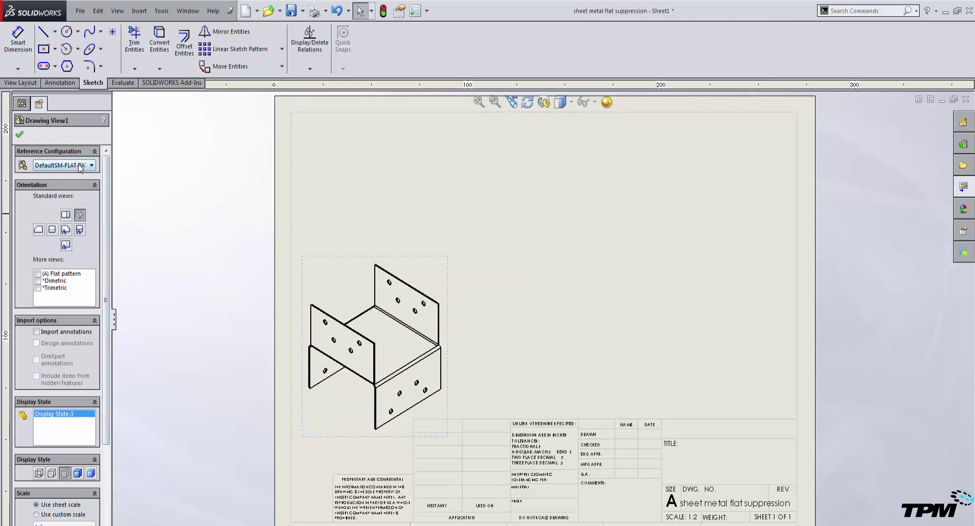
pyautogui.click(71, 165)
pyautogui.click(64, 165)
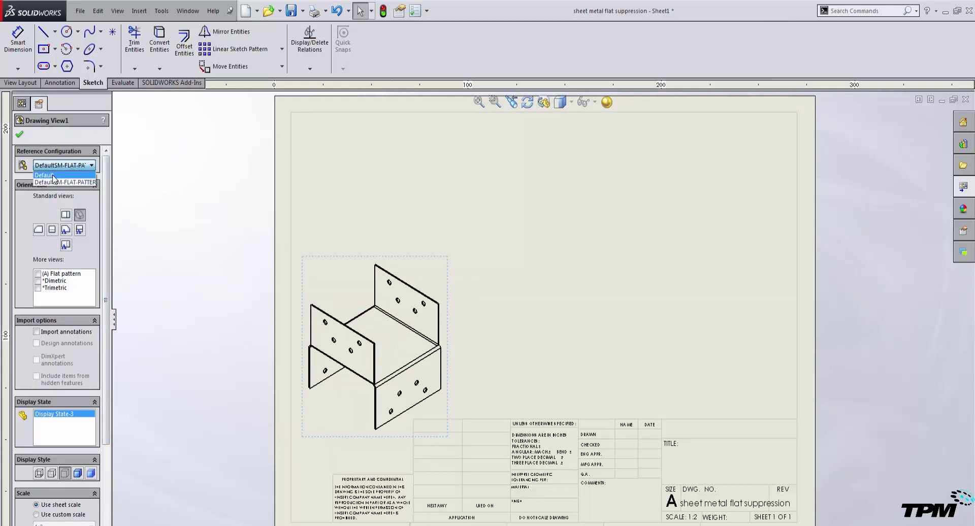
pyautogui.click(53, 175)
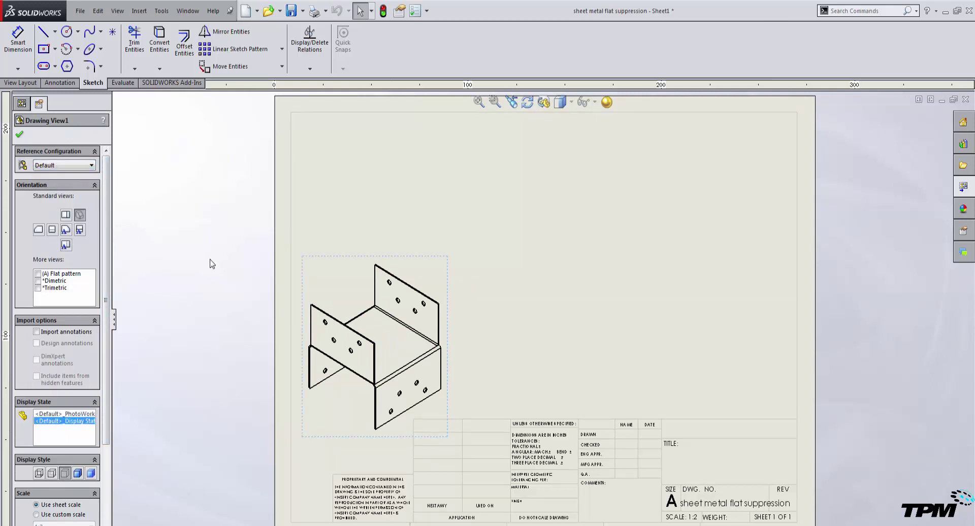
pyautogui.press('Escape')
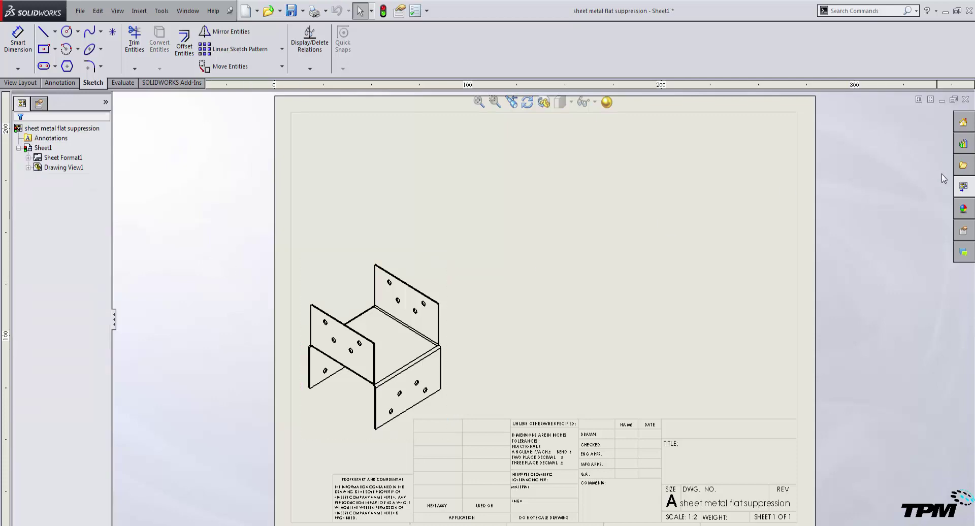
# Add the Flat pattern view at the sheet's upper right, then switch back to the part
pyautogui.click(969, 187)
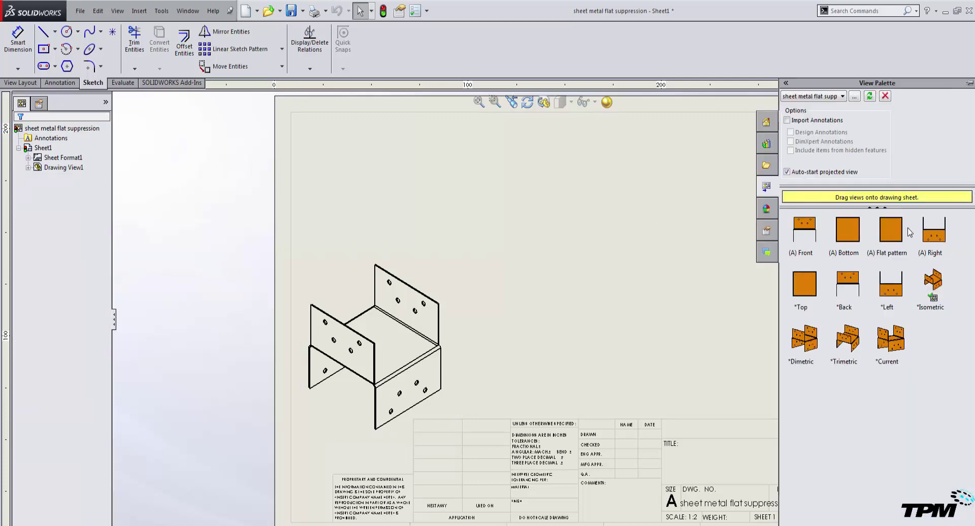
pyautogui.moveTo(896, 236); pyautogui.dragTo(604, 221)
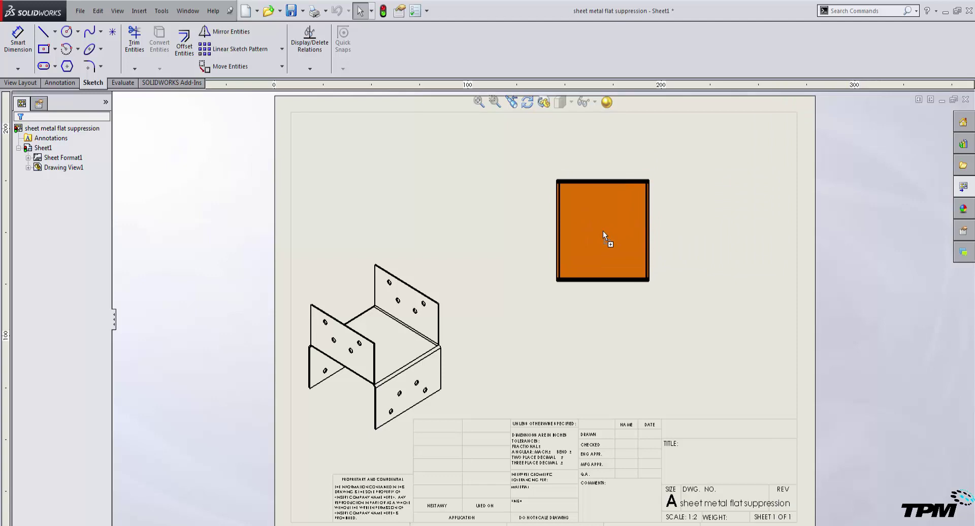
pyautogui.press('Escape')
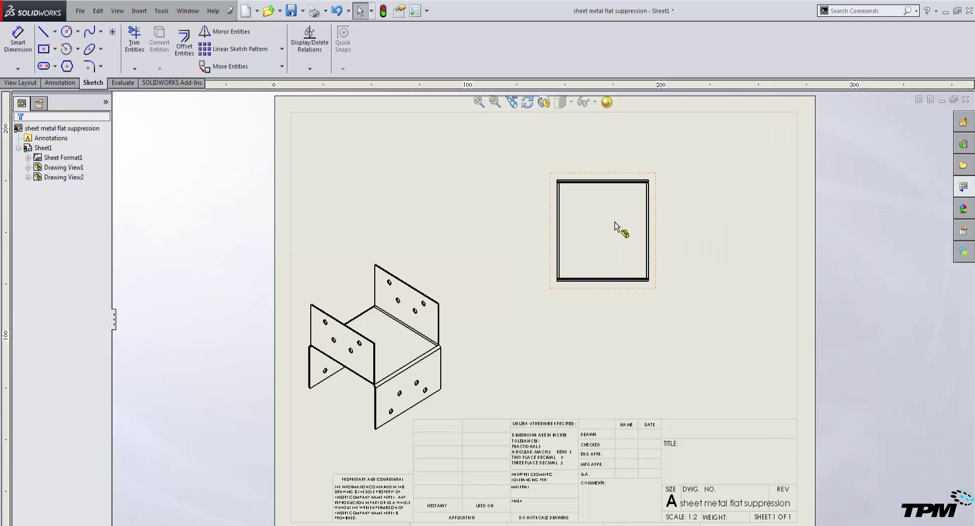
pyautogui.click(614, 222)
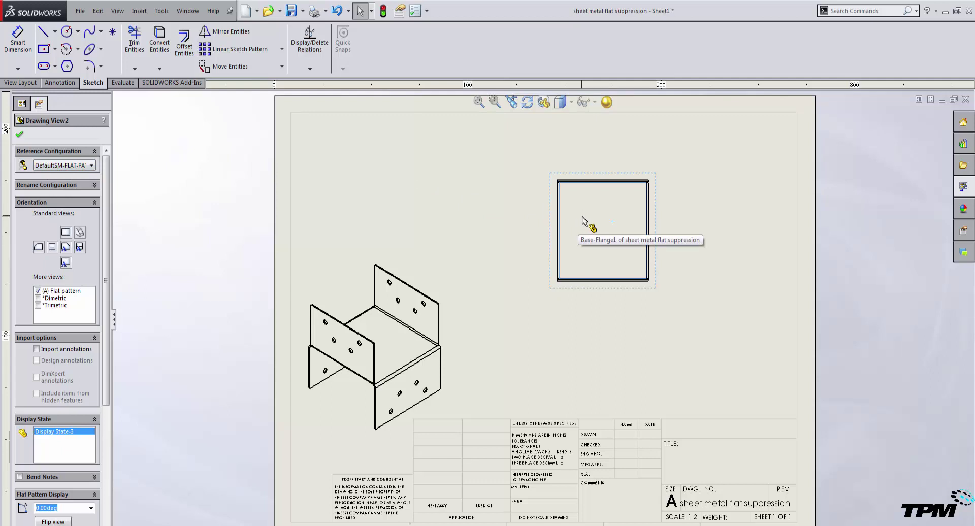
pyautogui.hotkey('ctrl', 'Tab')
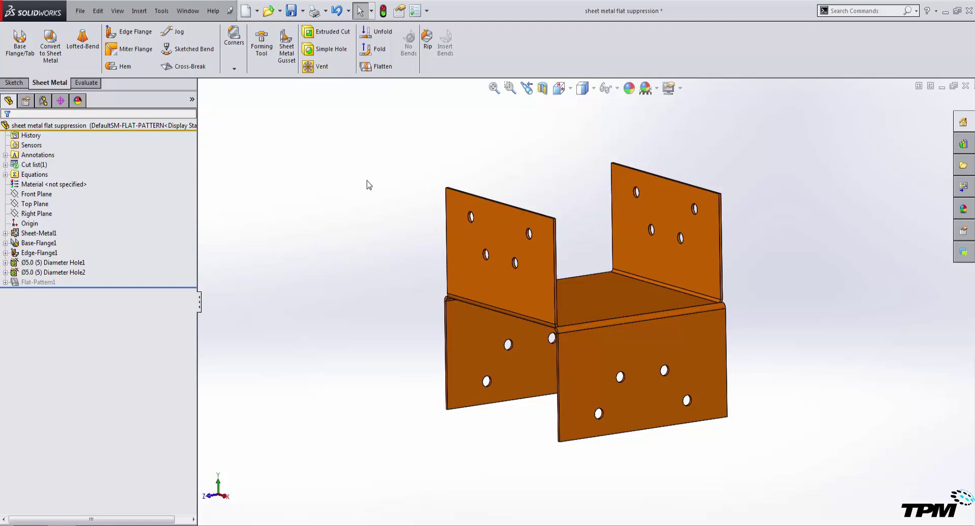
# Suppress Flat-Pattern1 and activate the DefaultSM-FLAT-PATTERN configuration
pyautogui.click(42, 283)
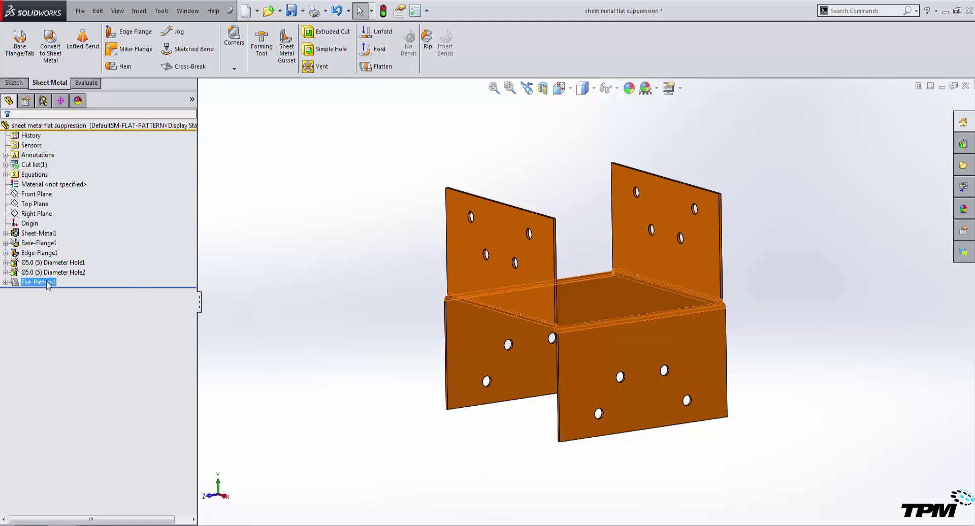
pyautogui.click(66, 269)
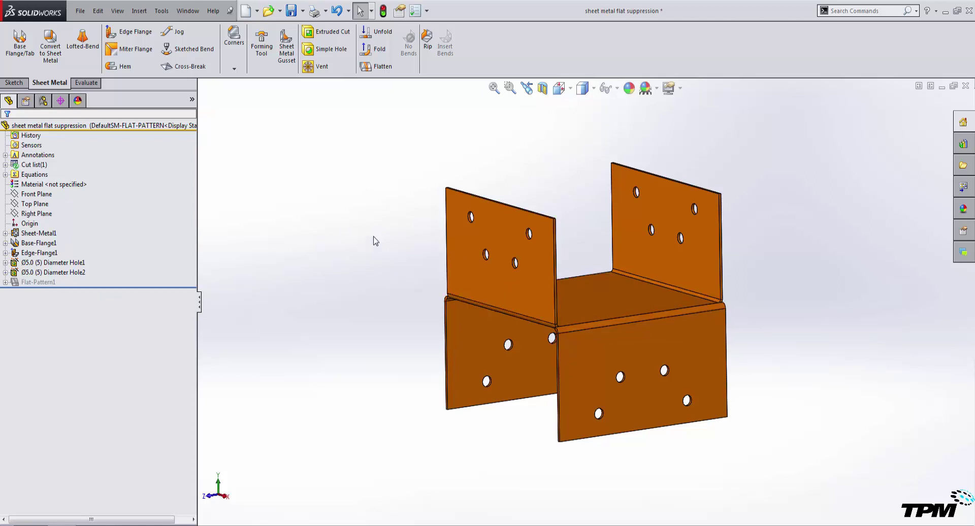
pyautogui.click(43, 101)
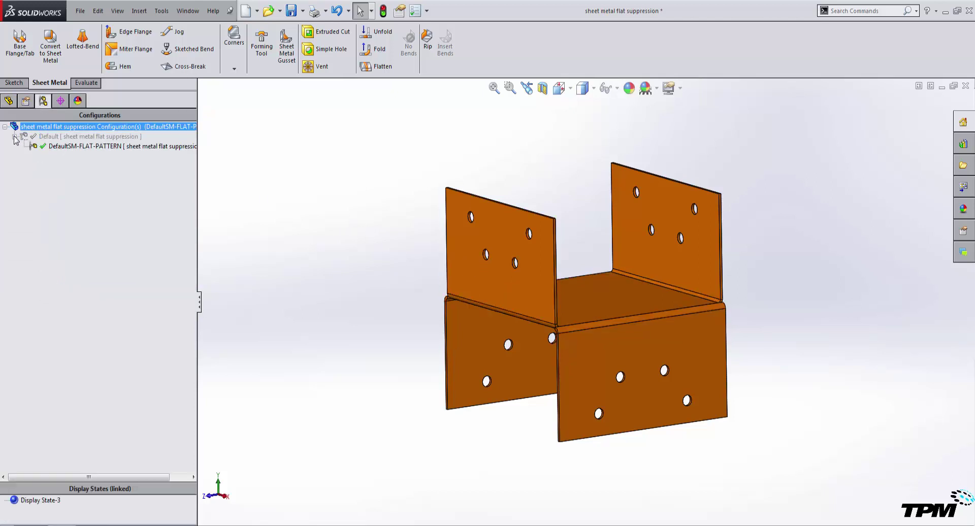
pyautogui.click(84, 147)
pyautogui.doubleClick(96, 149)
pyautogui.click(124, 147)
pyautogui.click(312, 229)
pyautogui.moveTo(346, 219); pyautogui.dragTo(354, 237, button='middle')
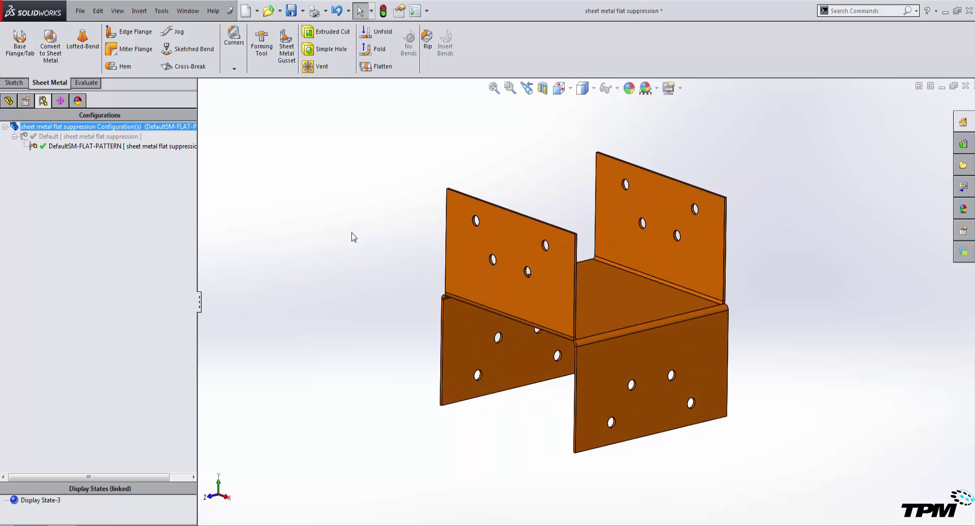
# Flatten the part and inspect the Flat-Pattern1 and Ø5.0 hole features
pyautogui.click(383, 71)
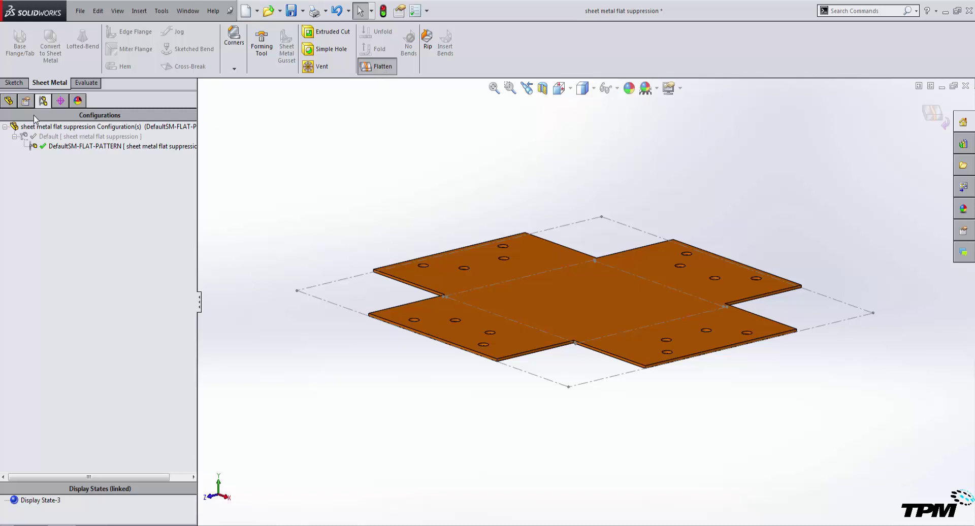
pyautogui.click(9, 100)
pyautogui.click(40, 283)
pyautogui.click(43, 273)
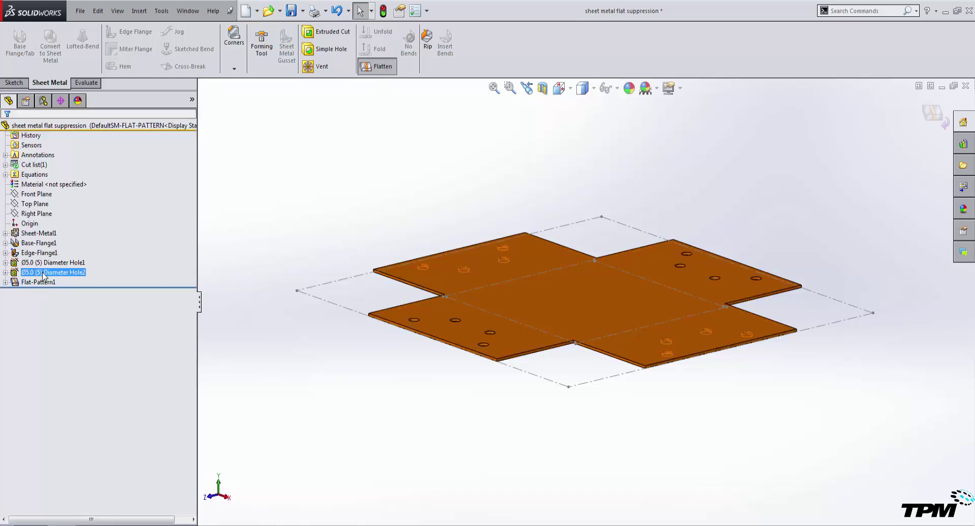
pyautogui.click(41, 283)
pyautogui.click(280, 299)
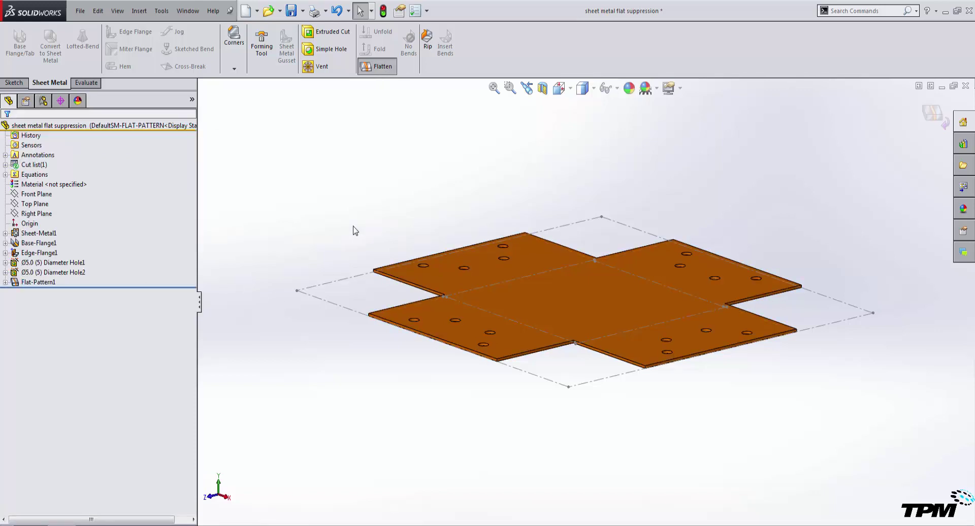
pyautogui.moveTo(352, 229)
pyautogui.mouseDown(button='middle')
pyautogui.moveTo(366, 203)
pyautogui.moveTo(396, 218)
pyautogui.moveTo(350, 223)
pyautogui.mouseUp(button='middle')
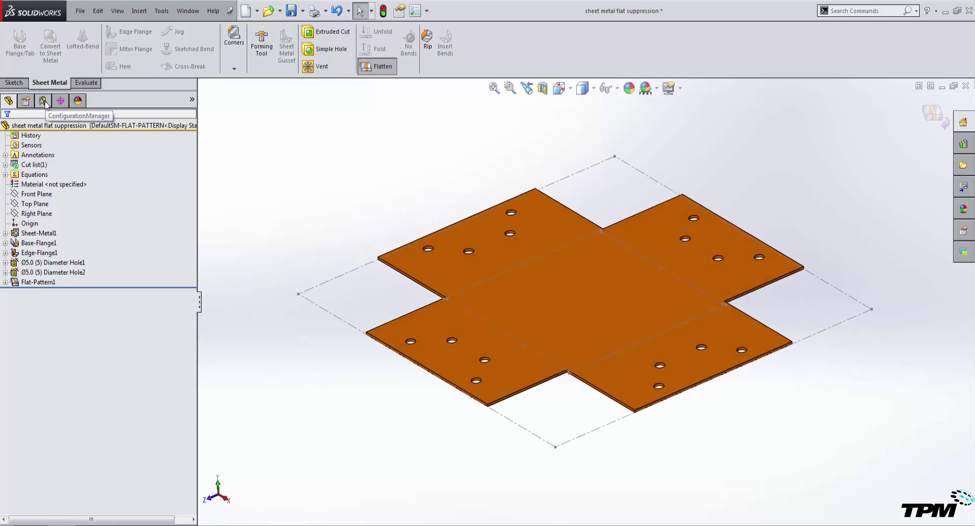
# Activate the Default configuration to refold the bracket, inspect it, and return to the drawing
pyautogui.click(44, 101)
pyautogui.click(97, 147)
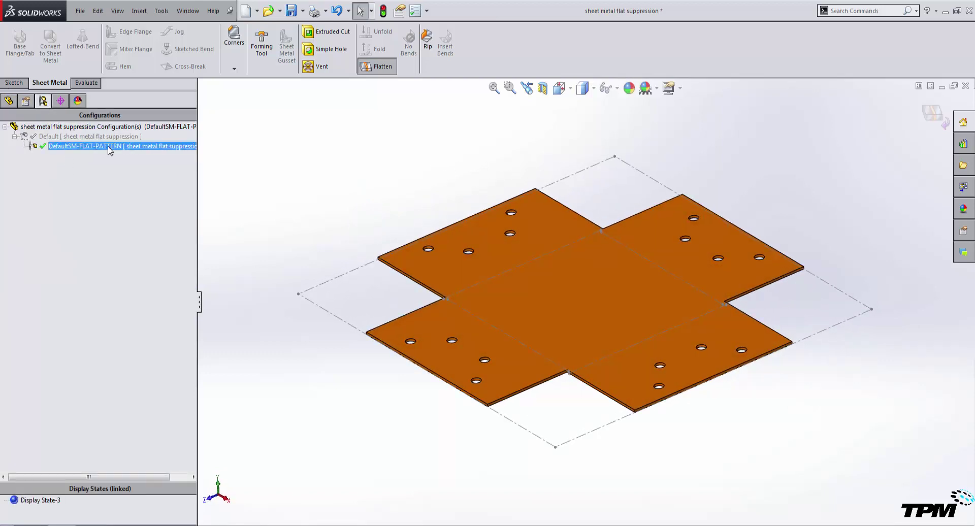
pyautogui.click(290, 177)
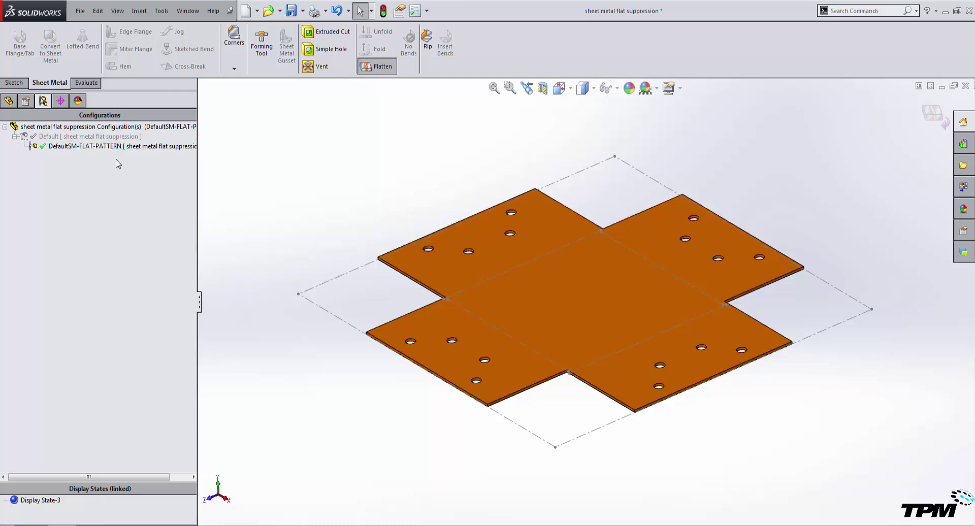
pyautogui.click(60, 138)
pyautogui.doubleClick(61, 137)
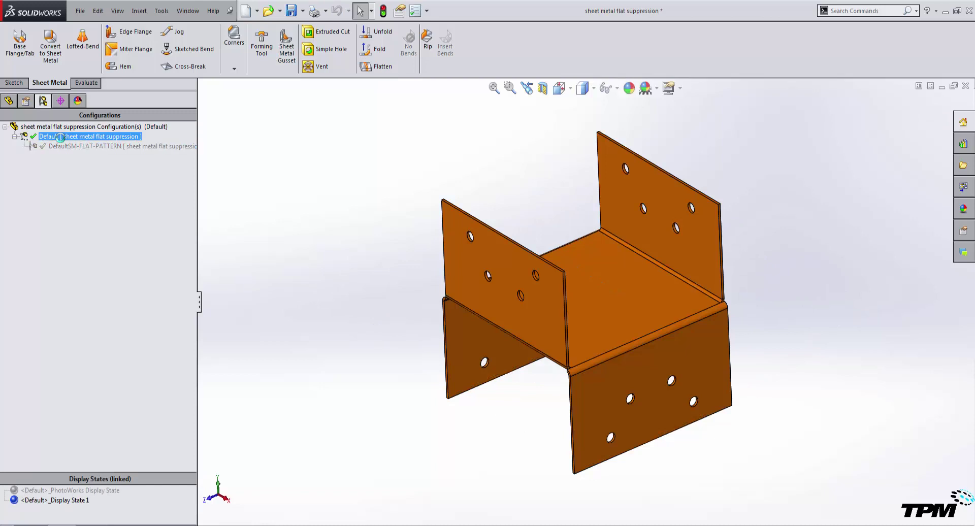
pyautogui.moveTo(385, 233); pyautogui.dragTo(375, 203, button='middle')
pyautogui.press('Escape')
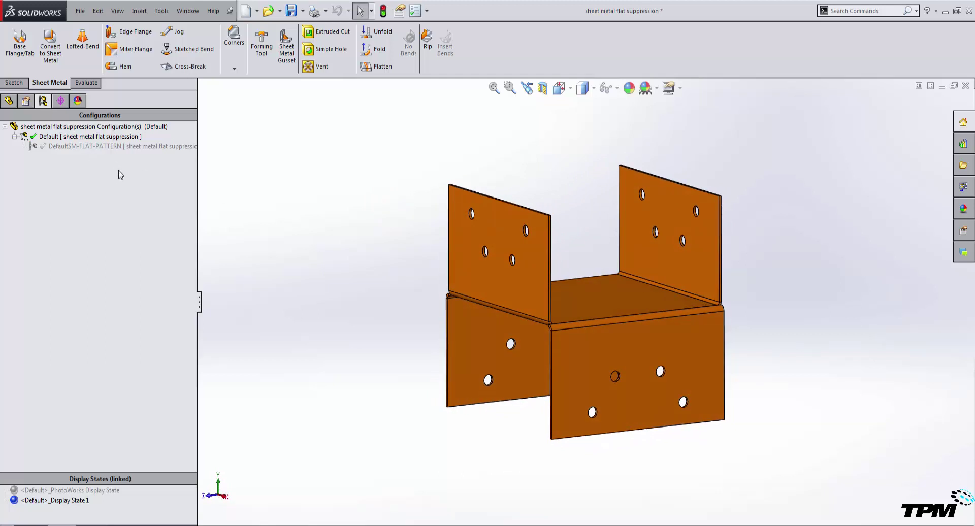
pyautogui.moveTo(365, 239)
pyautogui.mouseDown(button='middle')
pyautogui.moveTo(416, 223)
pyautogui.moveTo(375, 232)
pyautogui.mouseUp(button='middle')
pyautogui.hotkey('ctrl', 'Tab')
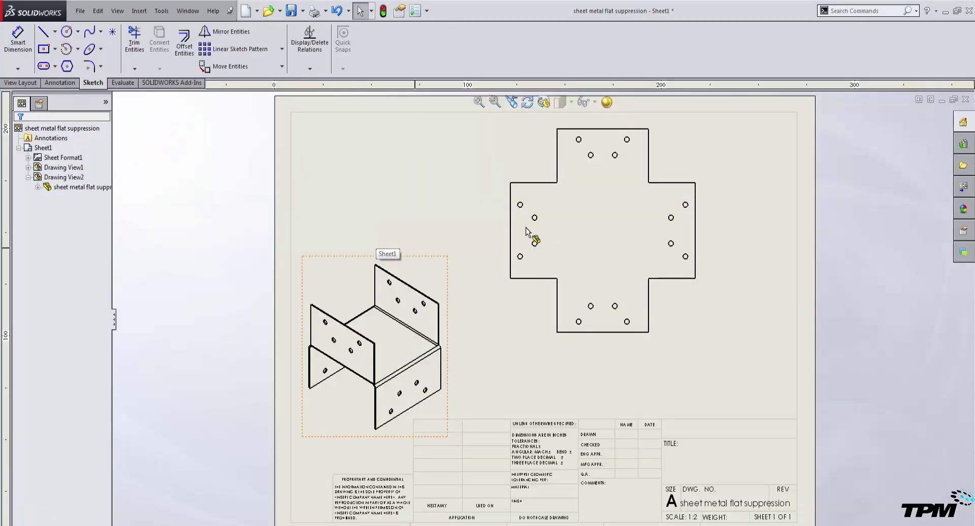
# Enable bend notes on the flat pattern view, labelling bends UP 90° R 1.27 and DOWN 90° R 1.27
pyautogui.click(572, 225)
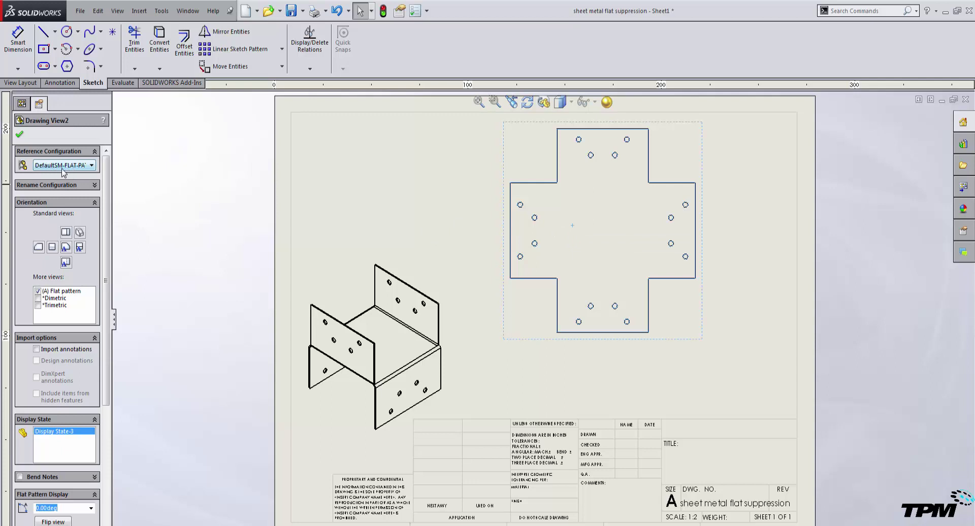
pyautogui.click(37, 291)
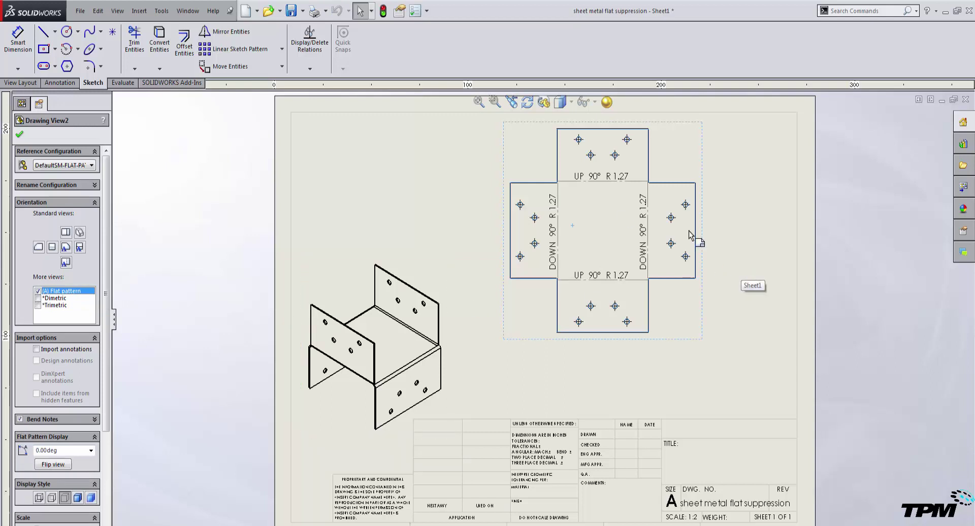
pyautogui.click(221, 200)
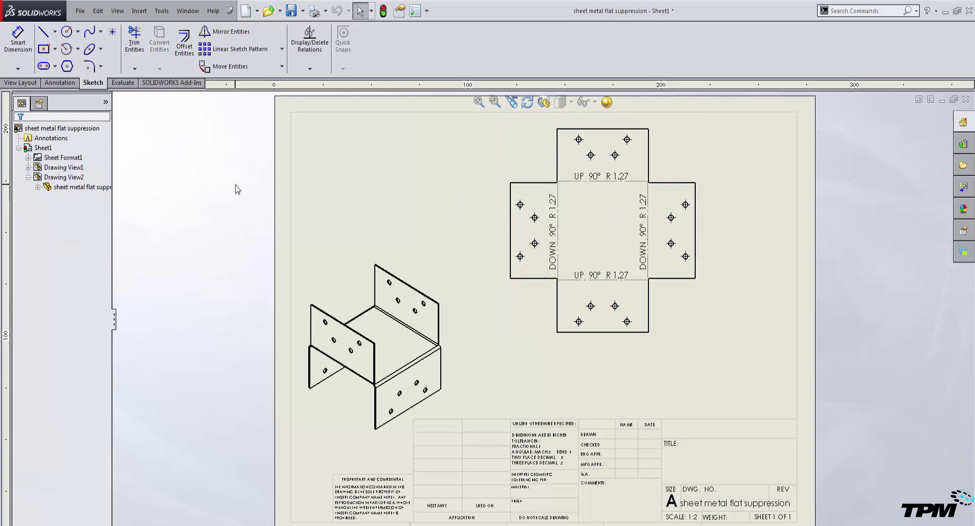
# Check the part's DefaultSM-FLAT-PATTERN configuration and feature tree, then return to the drawing
pyautogui.hotkey('ctrl', 'Tab')
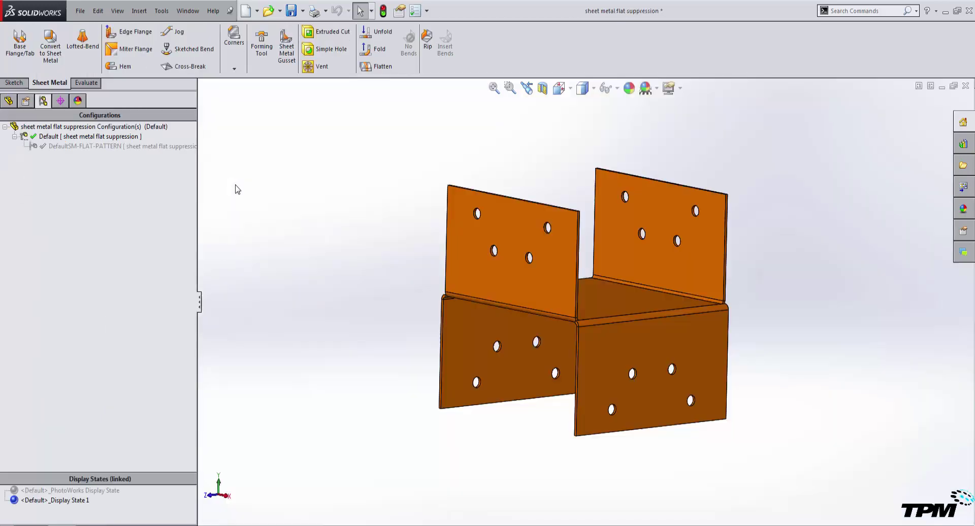
pyautogui.click(23, 128)
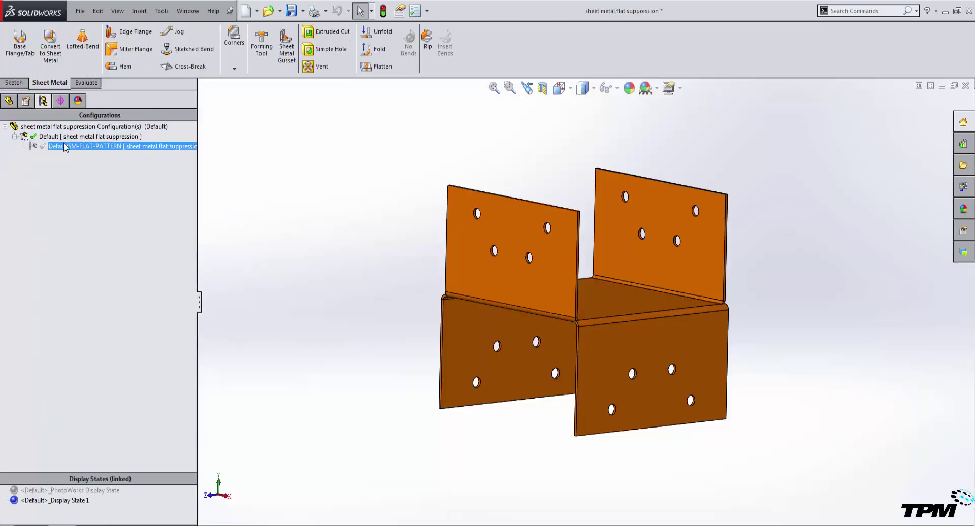
pyautogui.click(8, 101)
pyautogui.hotkey('ctrl', 'Tab')
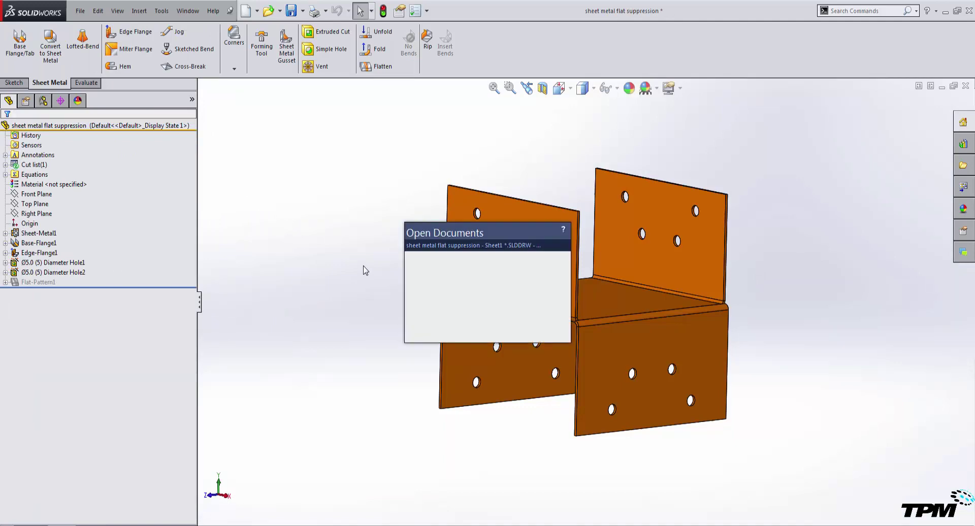
# Open the part behind the flat pattern view and turn Flatten off to refold it
pyautogui.click(599, 227)
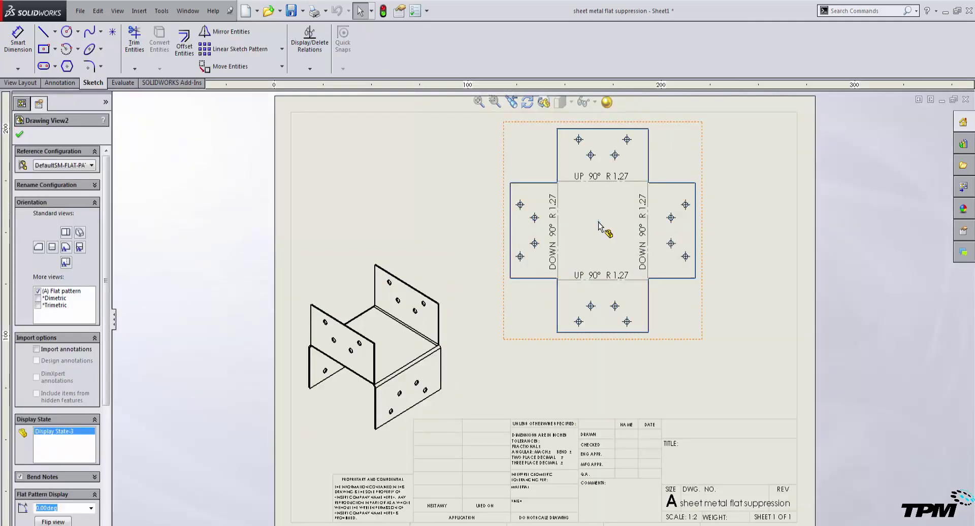
pyautogui.rightClick(601, 228)
pyautogui.click(605, 208)
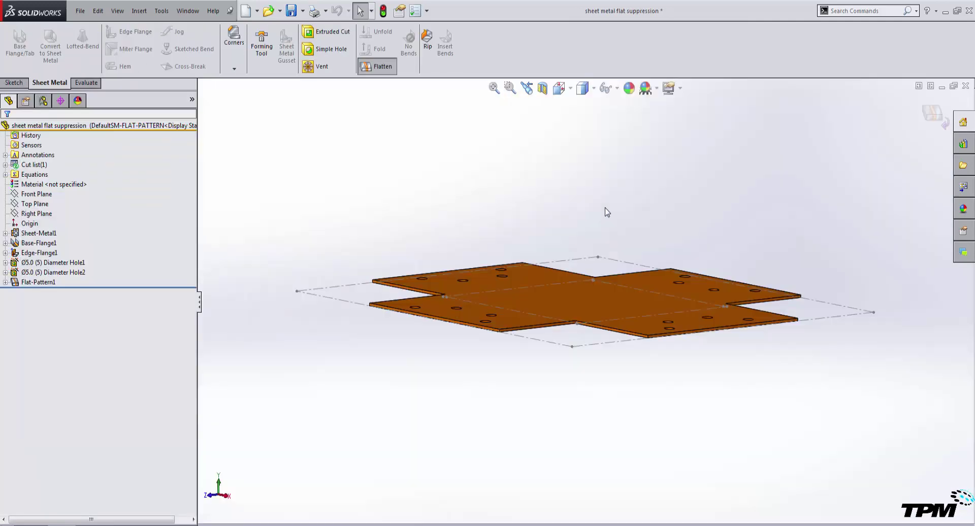
pyautogui.moveTo(599, 211); pyautogui.dragTo(452, 216, button='middle')
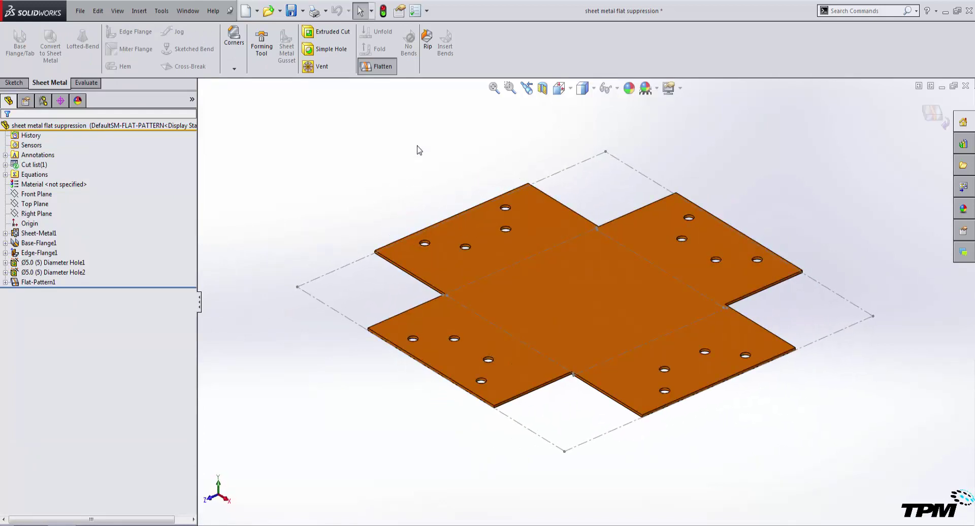
pyautogui.click(382, 67)
pyautogui.click(43, 100)
pyautogui.click(79, 147)
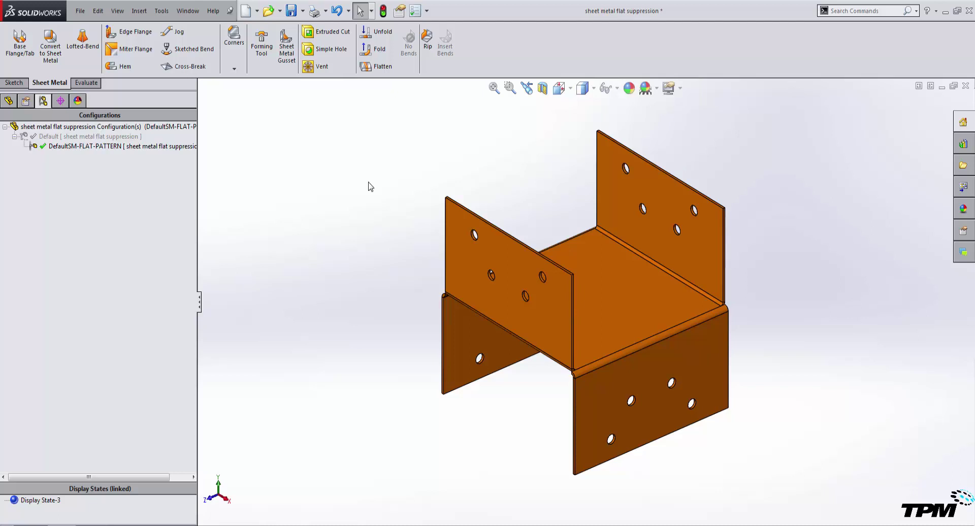
# Re-flatten DefaultSM-FLAT-PATTERN, then activate the Default configuration to refold the bracket
pyautogui.click(384, 72)
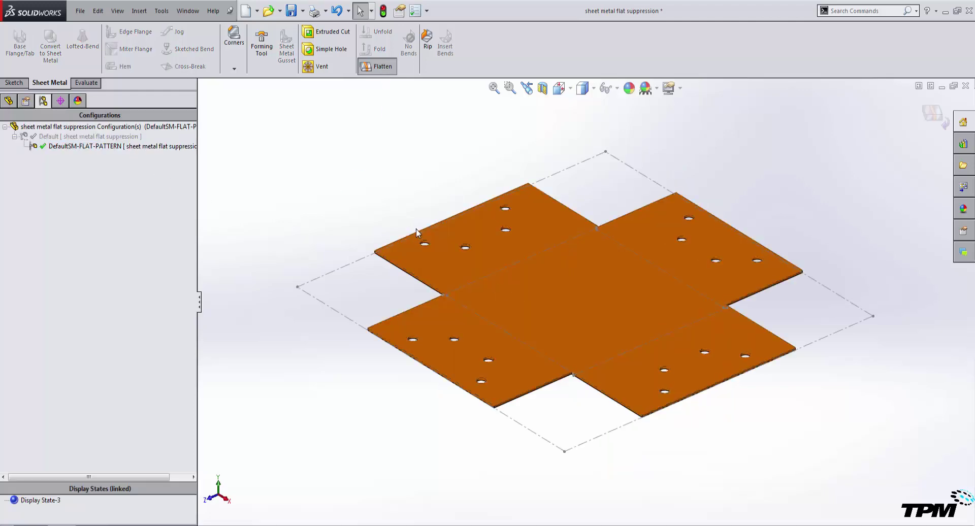
pyautogui.doubleClick(93, 136)
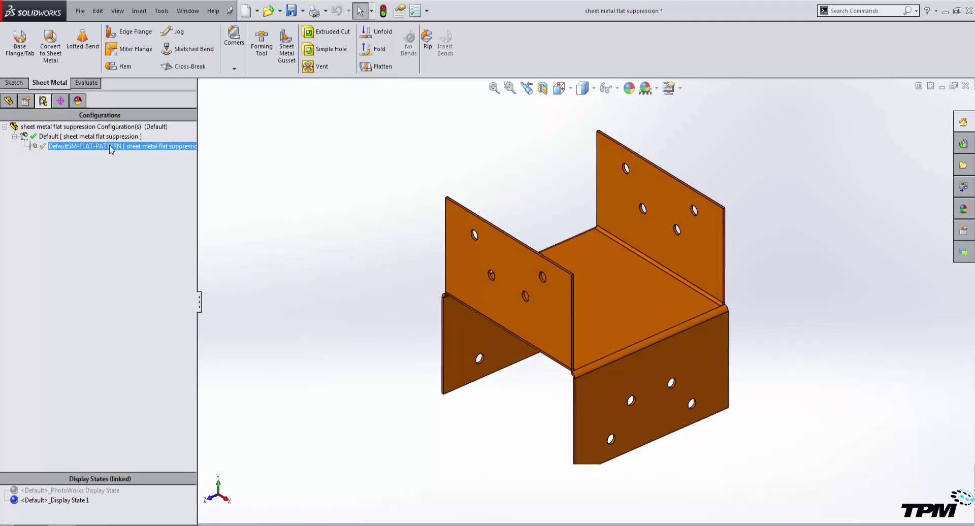